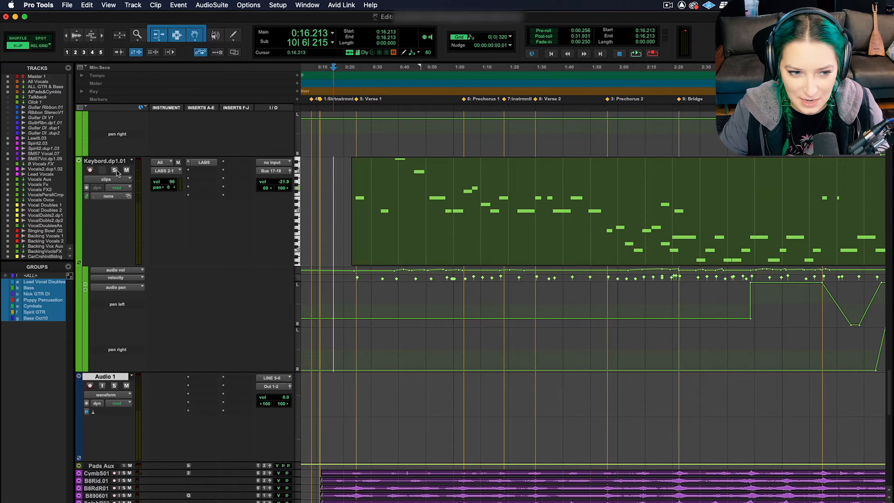
- Solo the Keybord.dp1.01 track and play it from the Prechorus 1 marker for a few seconds
left_click(114, 170)
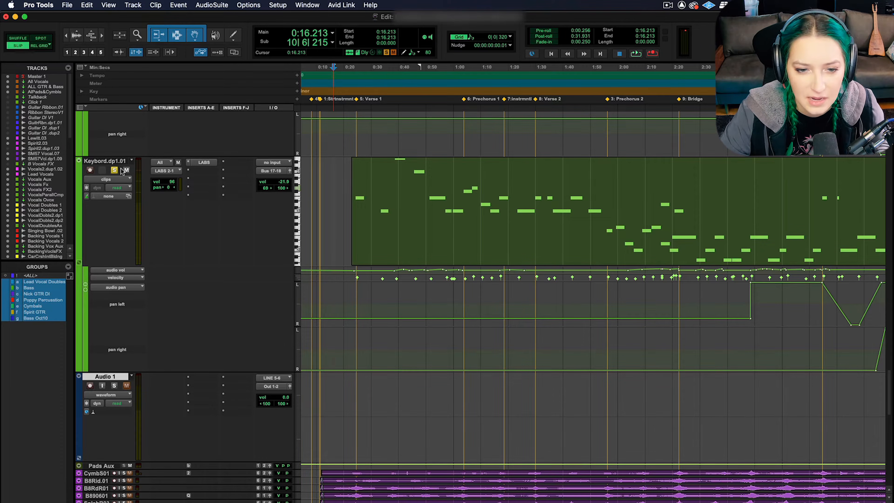
left_click(419, 188)
left_click(424, 188)
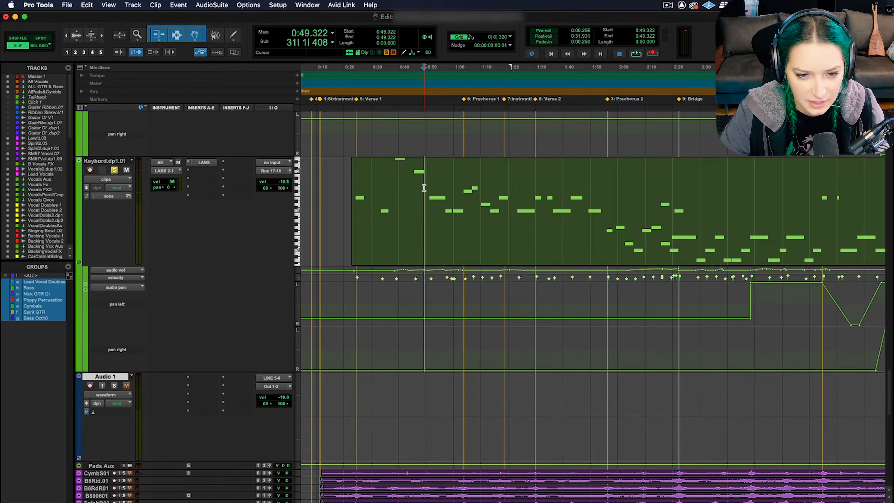
left_click(462, 181)
key("space")
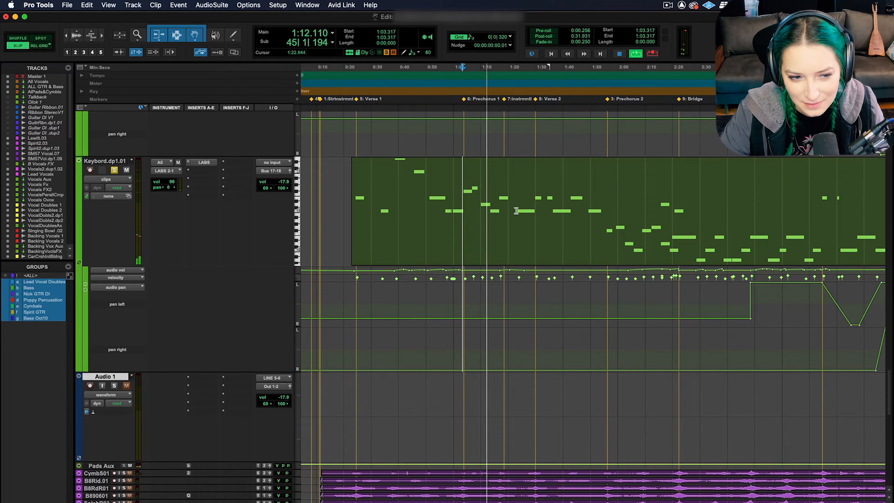
key("space")
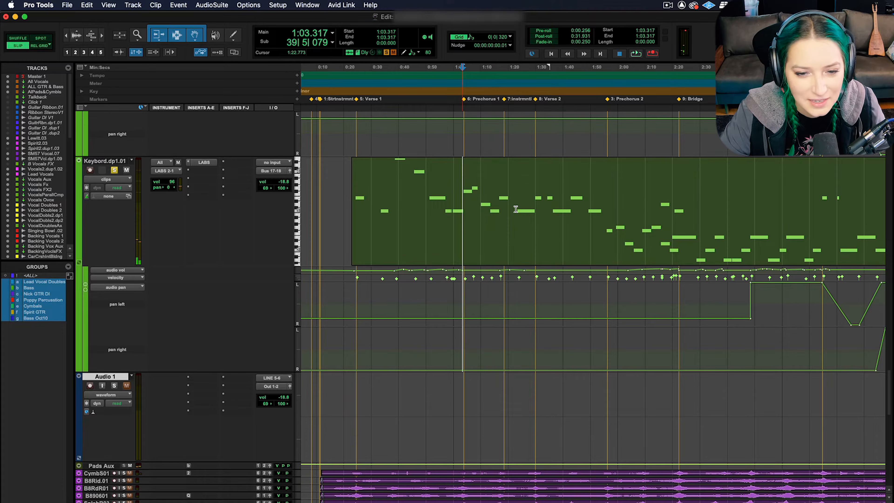
- Select the whole MIDI clip on Keybord.dp1.01 and select the track itself
left_click(332, 198)
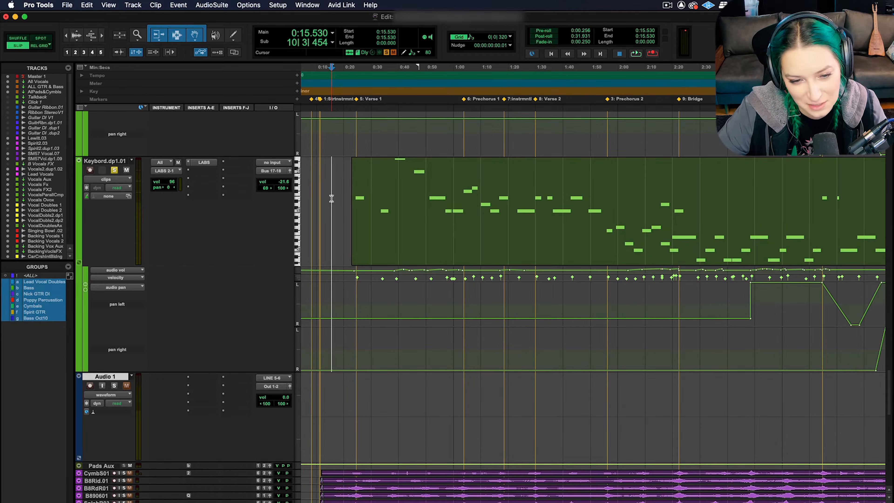
left_click(490, 236)
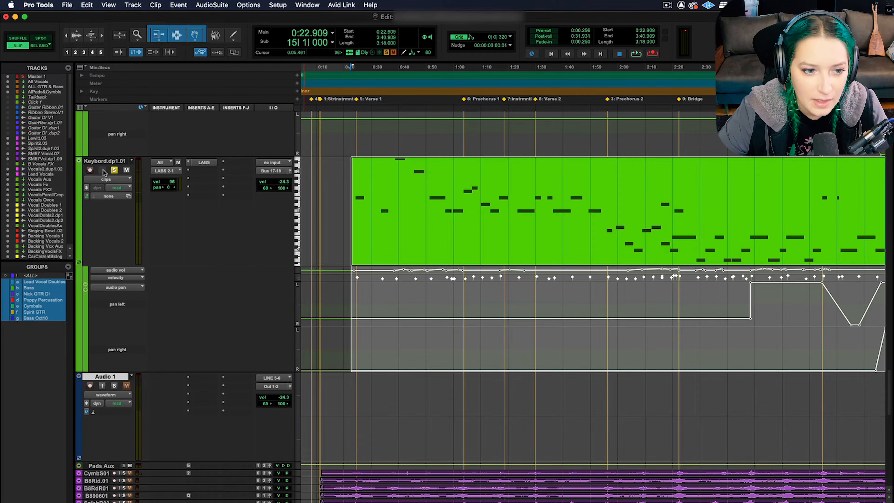
left_click(106, 163)
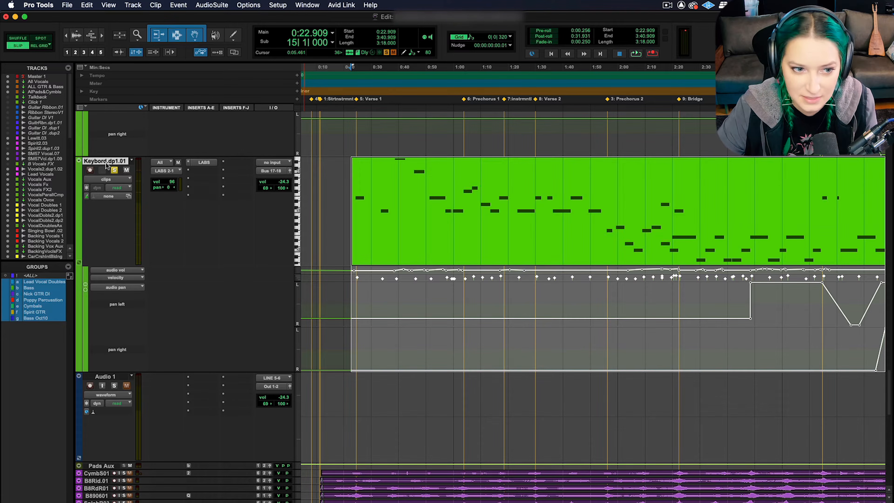
- Switch to the Mix window and bring the soloed keyboard track's channel strip into view
key("super+equal")
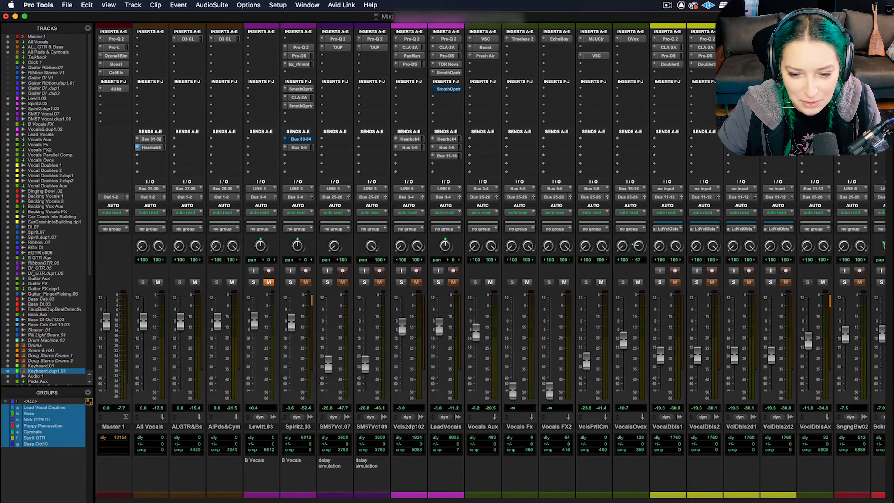
key("alt+Page_Down")
key("alt+Page_Down")
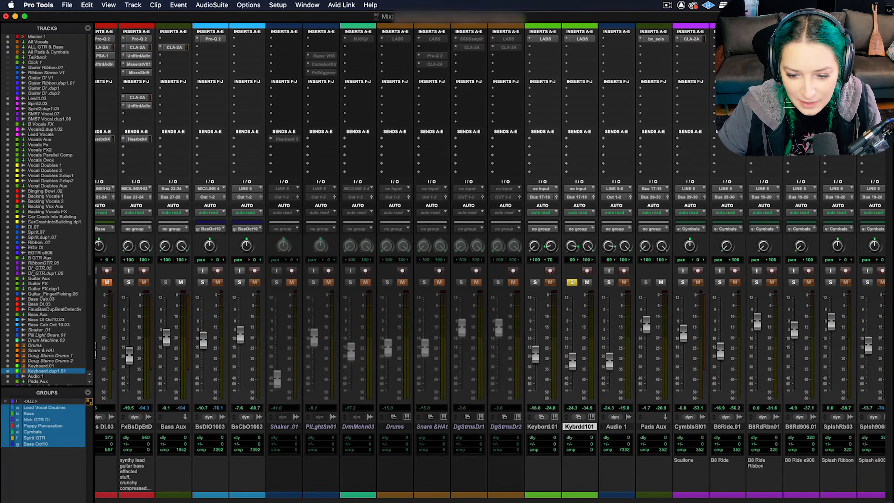
mouse_move(687, 500)
left_mouse_down()
mouse_move(824, 499)
mouse_move(688, 501)
left_mouse_up()
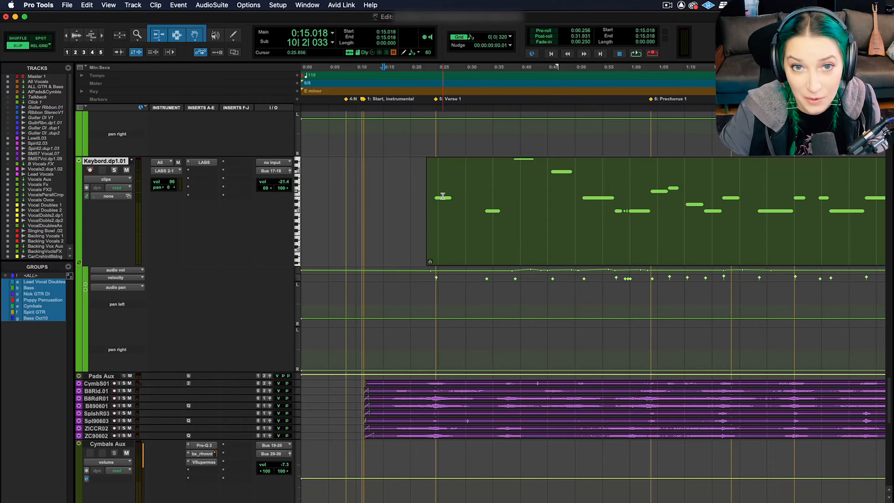
- Switch the Keybord.dp1.01 track view to notes, and return it to clips
left_click(118, 180)
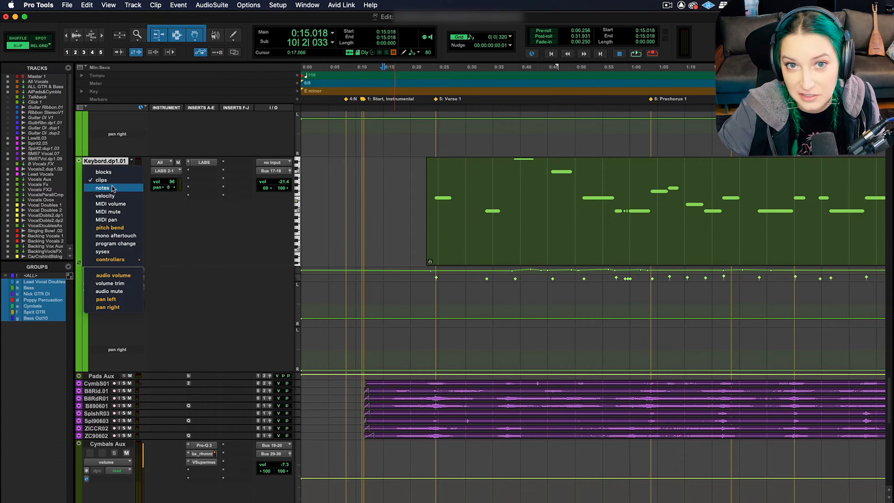
left_click(112, 189)
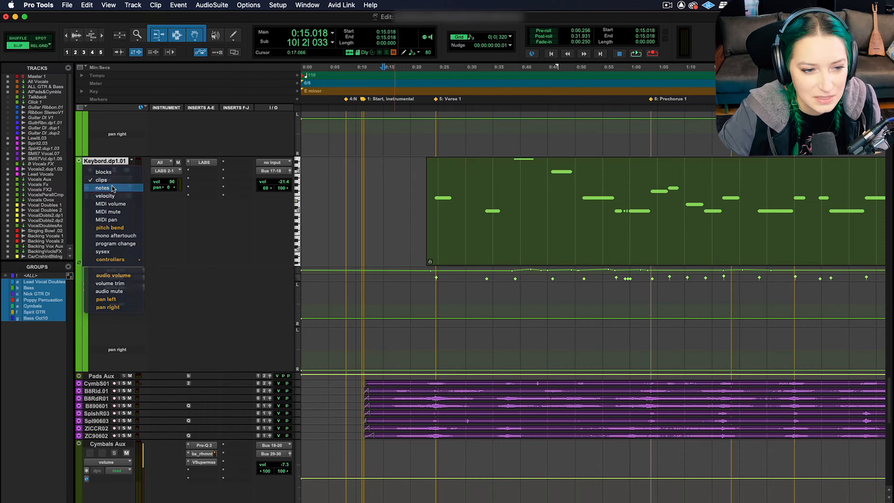
left_click(114, 180)
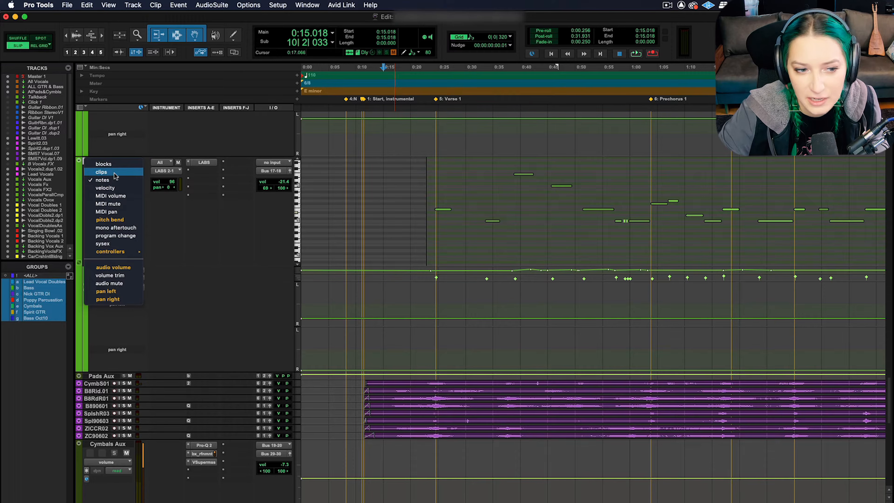
left_click(114, 173)
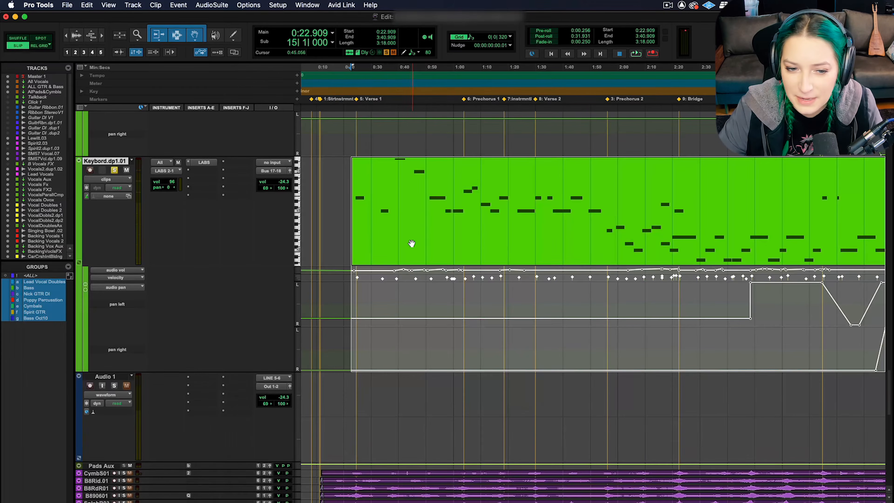
- Time-lock the MIDI clip on the Keybord.dp1.01 track
left_click(331, 197)
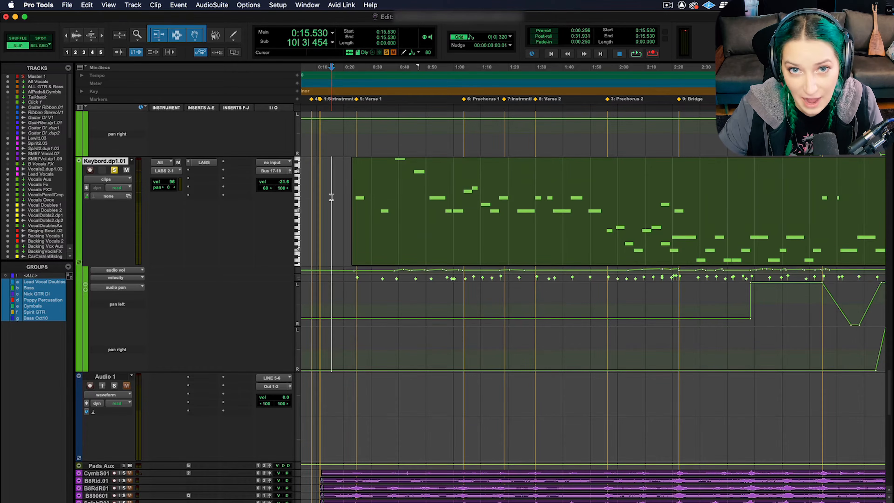
left_click(398, 242)
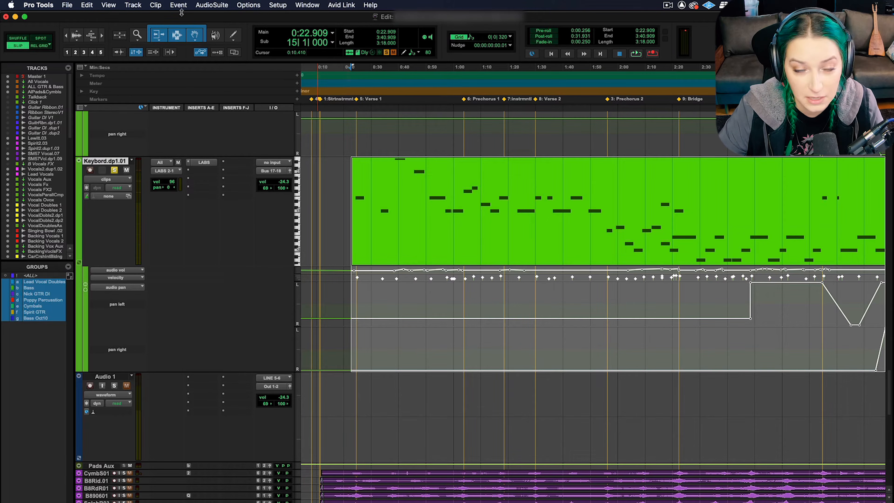
left_click(155, 5)
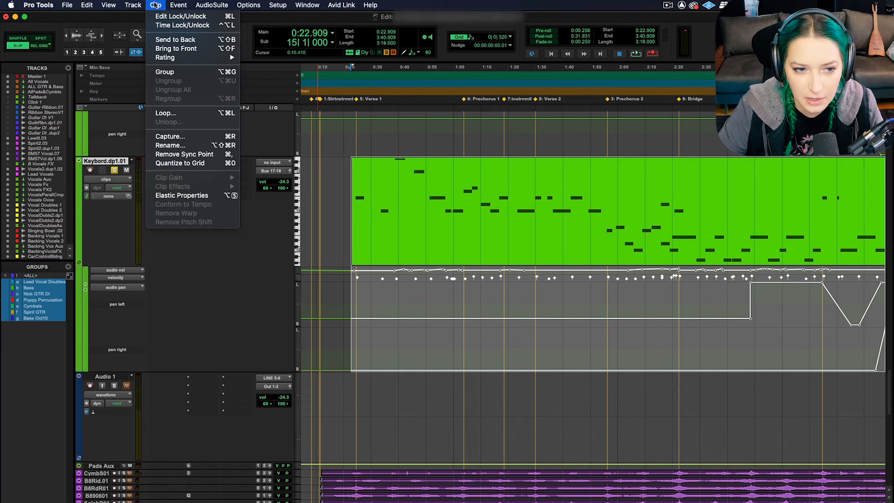
left_click(166, 26)
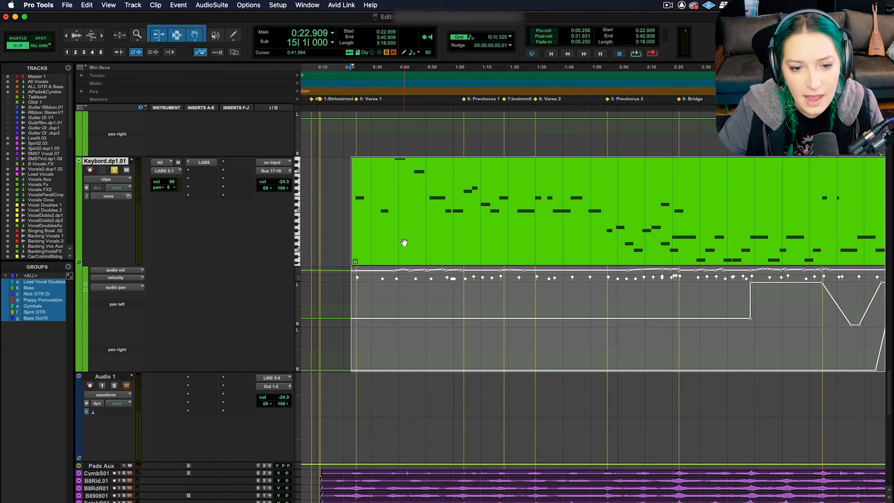
- Try to shift the time-locked MIDI clip along the timeline, and render it as audio onto Audio 1 at its original position
left_click_drag(403, 242, 484, 227)
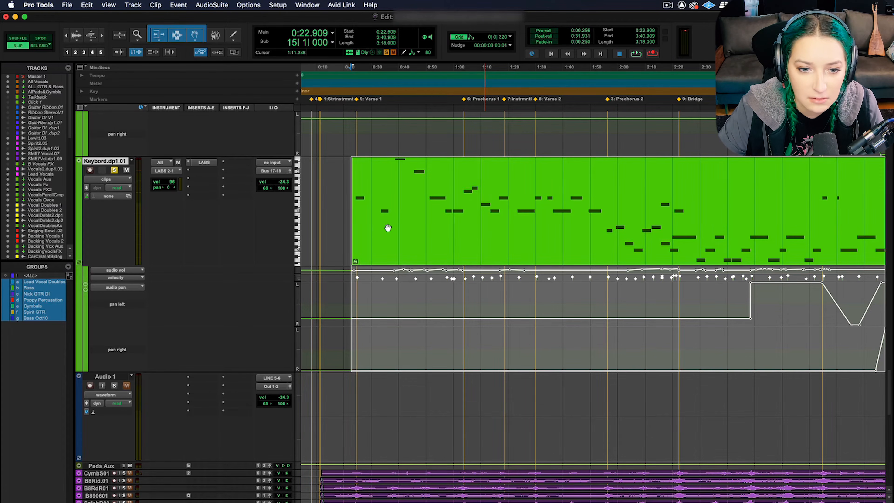
left_click_drag(352, 232, 371, 234)
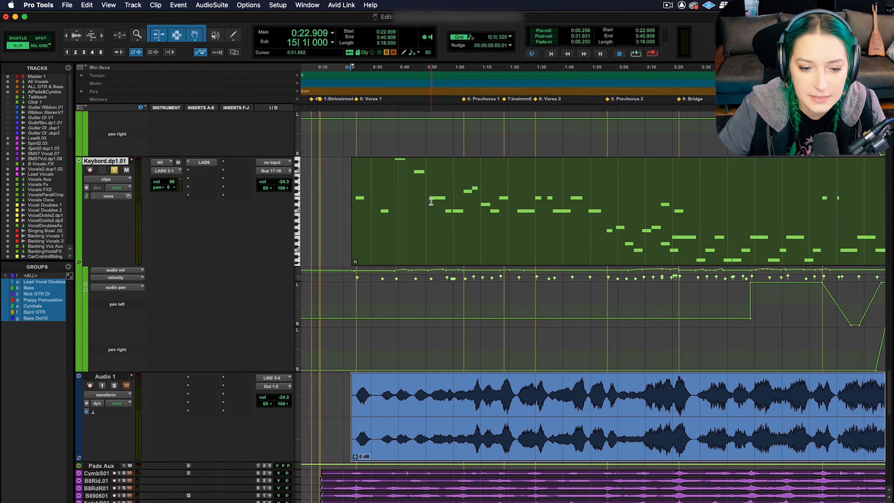
- Solo the Audio 1 track and take Keybord.dp1.01 out of solo
left_click(127, 386)
left_click(114, 385)
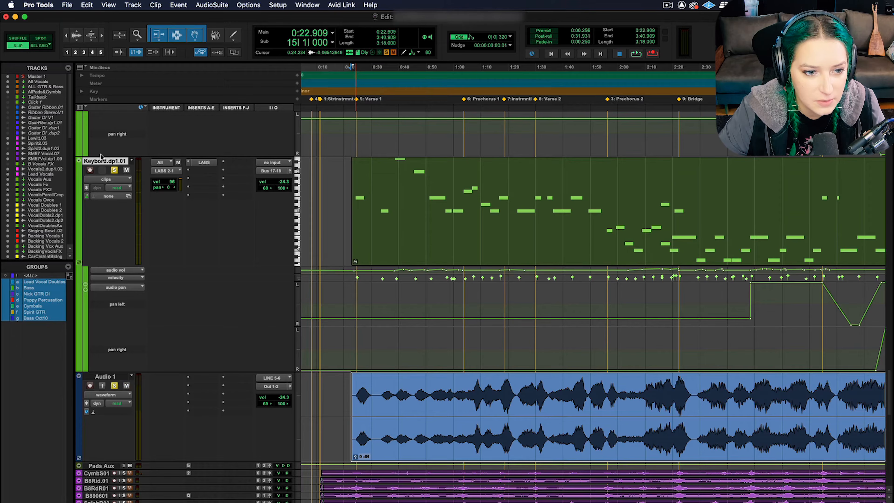
left_click(114, 170)
- Play the rendered audio on Audio 1 from Prechorus 1, and again from shortly before Prechorus 2
left_click(465, 386)
key("space")
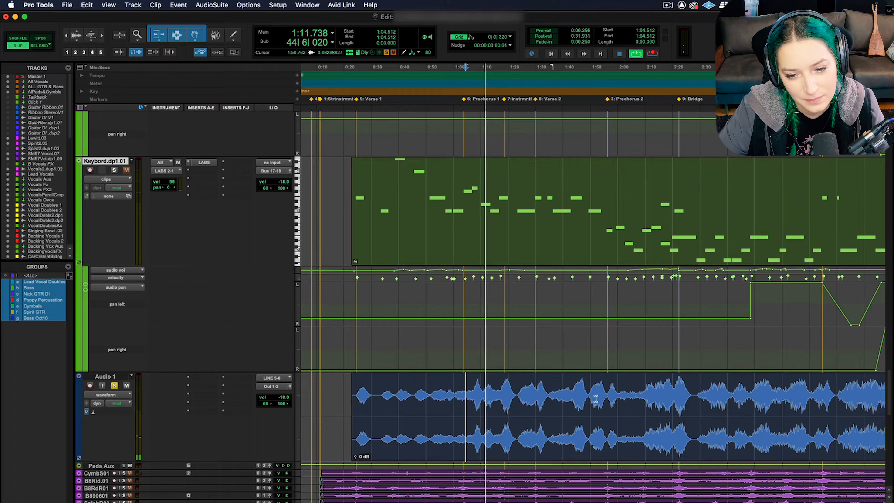
left_click(587, 394)
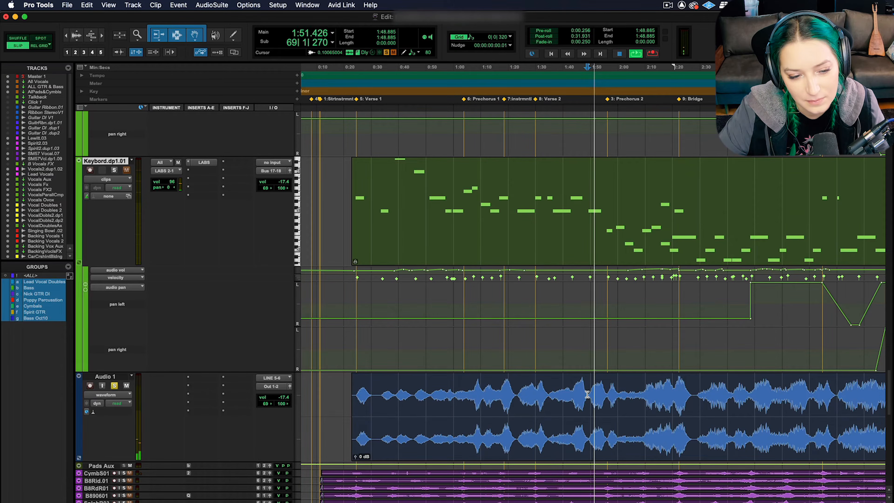
key("space")
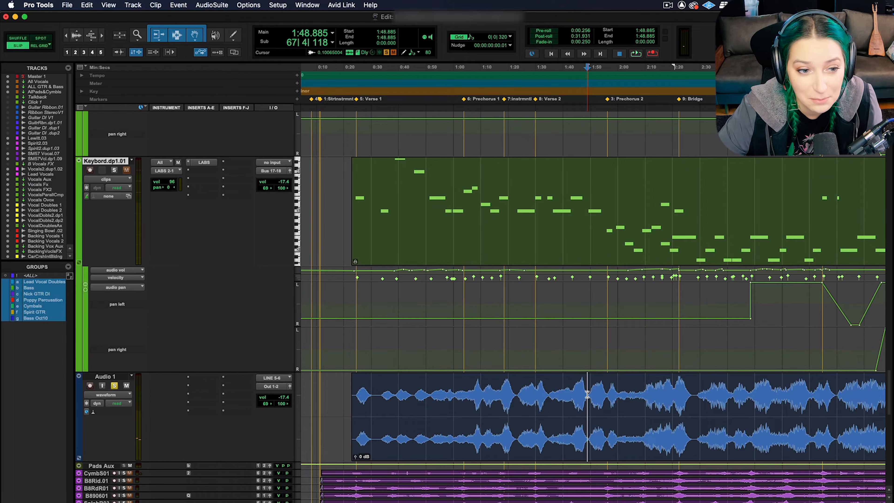
- Rename the Audio 1 track as dgdfjnghdnhg
key("r")
left_click(357, 385)
left_click(321, 396)
key("t")
key("t")
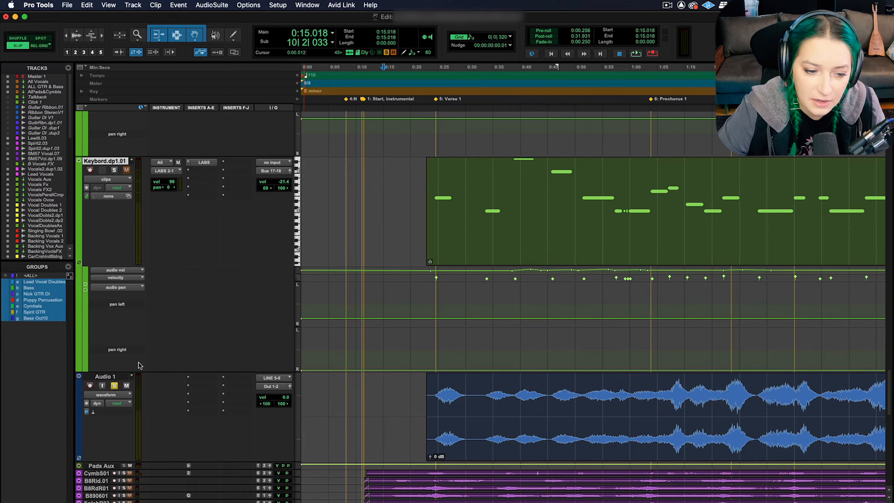
double_click(114, 377)
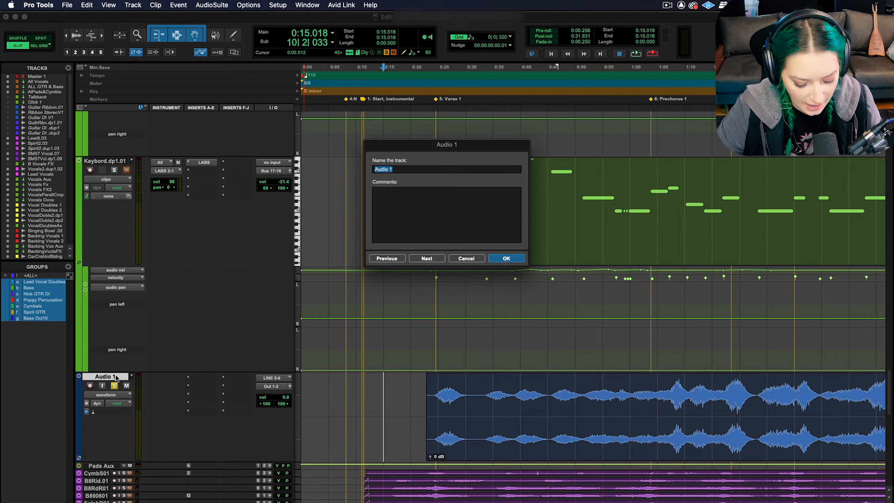
type("dgdfjnghdnhg")
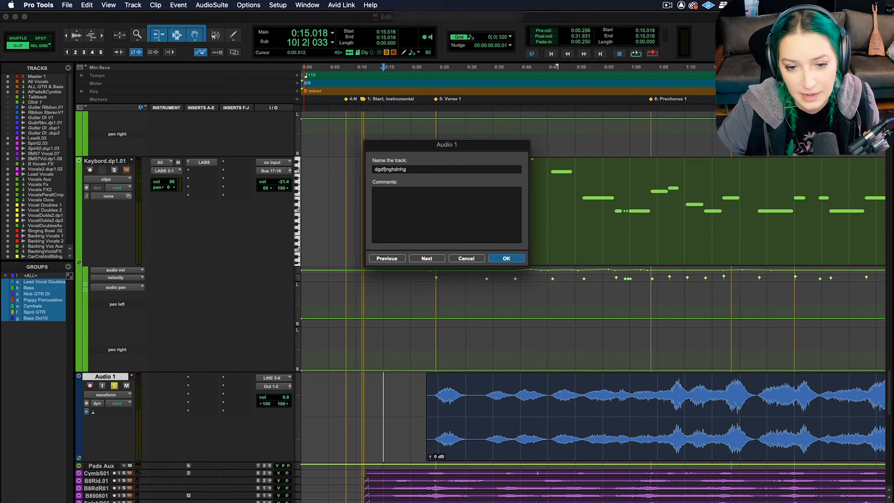
left_click(491, 259)
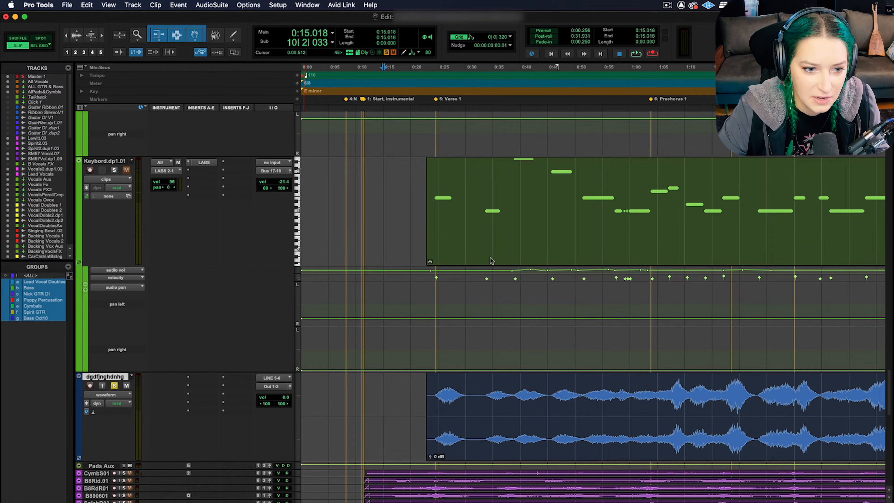